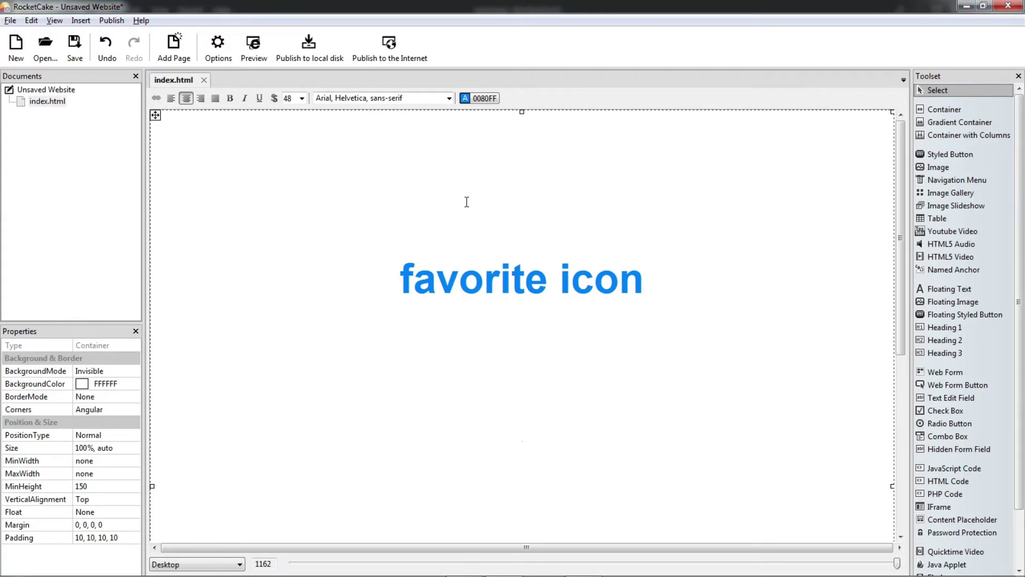
# Step: Preview the index.html page with the 'favorite icon' heading in Brave
pyautogui.click(250, 47)
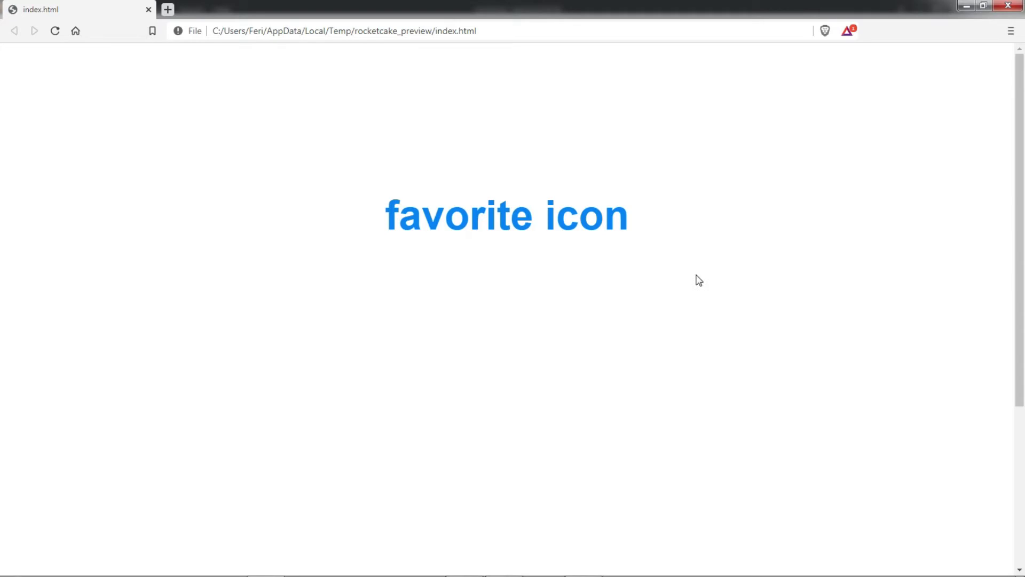
# Step: Search DuckDuckGo for 'favorite icon', skim the favicon results, and return to RocketCake
pyautogui.click(75, 30)
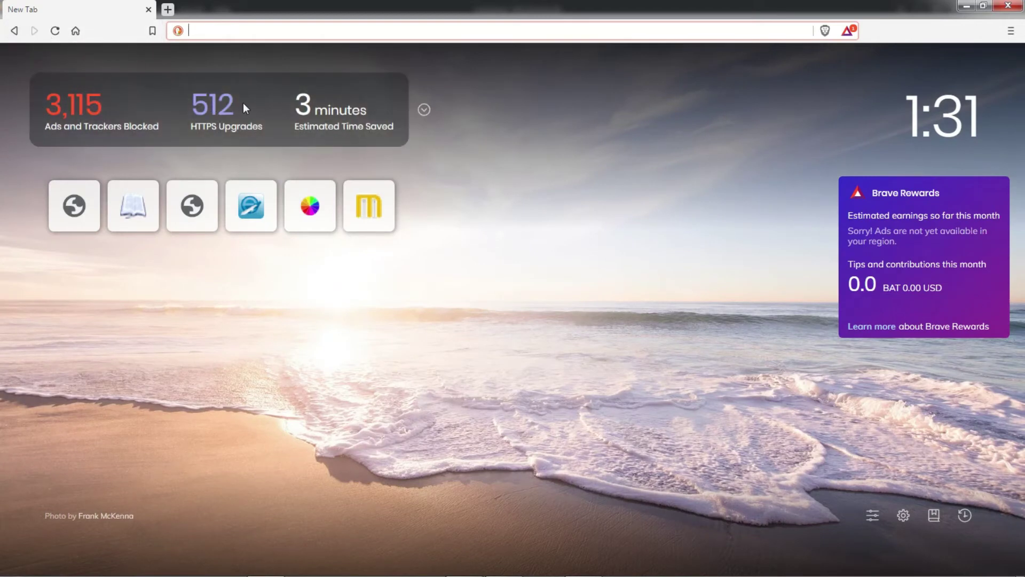
pyautogui.write('favorite icon')
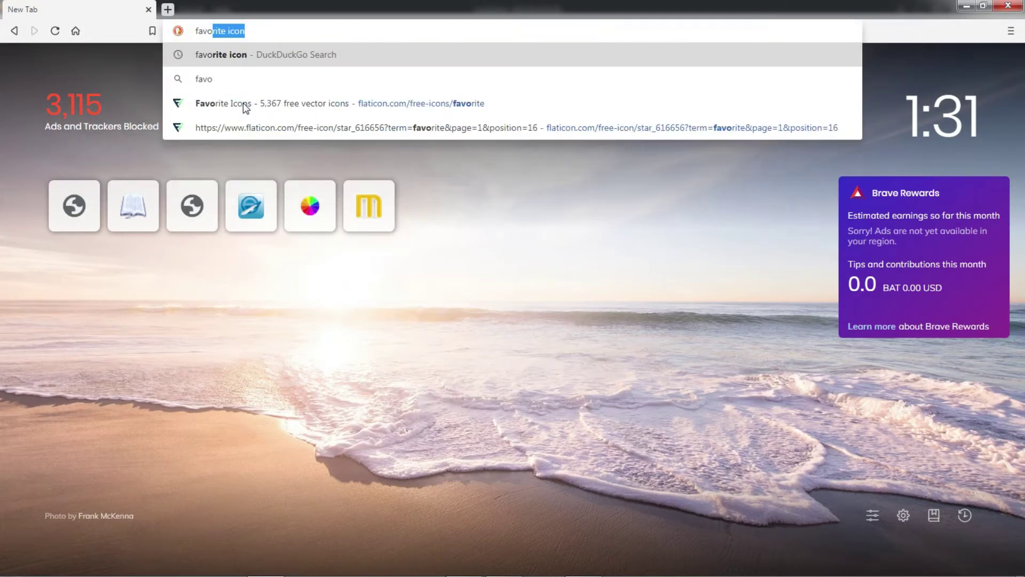
pyautogui.press('Return')
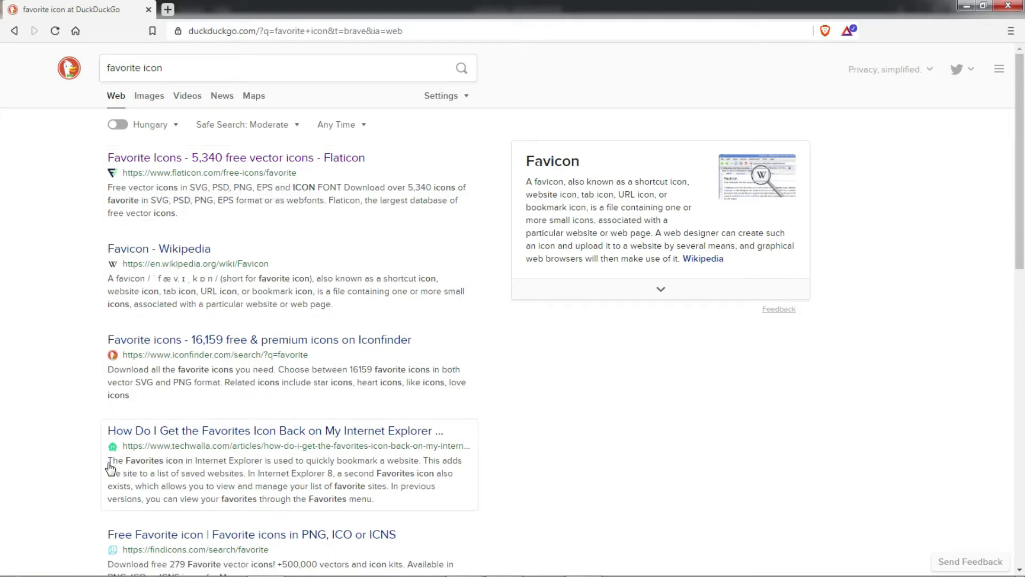
pyautogui.scroll(-3, 237, 473)
pyautogui.scroll(3, 235, 473)
pyautogui.hotkey('alt', 'Tab')
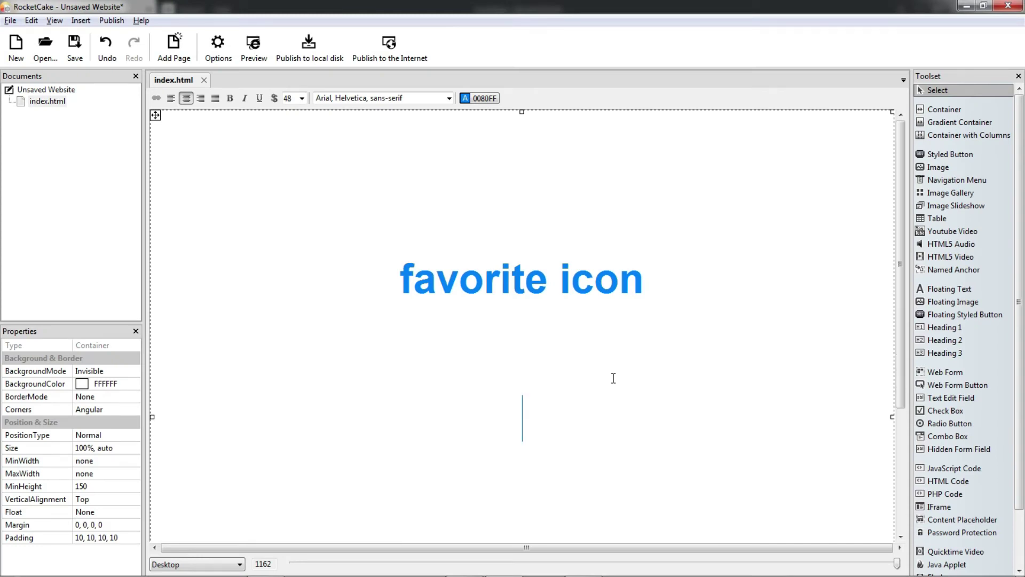
# Step: Paste the fi.png favicon link tag onto the page and select that line
pyautogui.write('<link rel="icon" type="image/png" href="fi.png" />')
pyautogui.press('Delete')
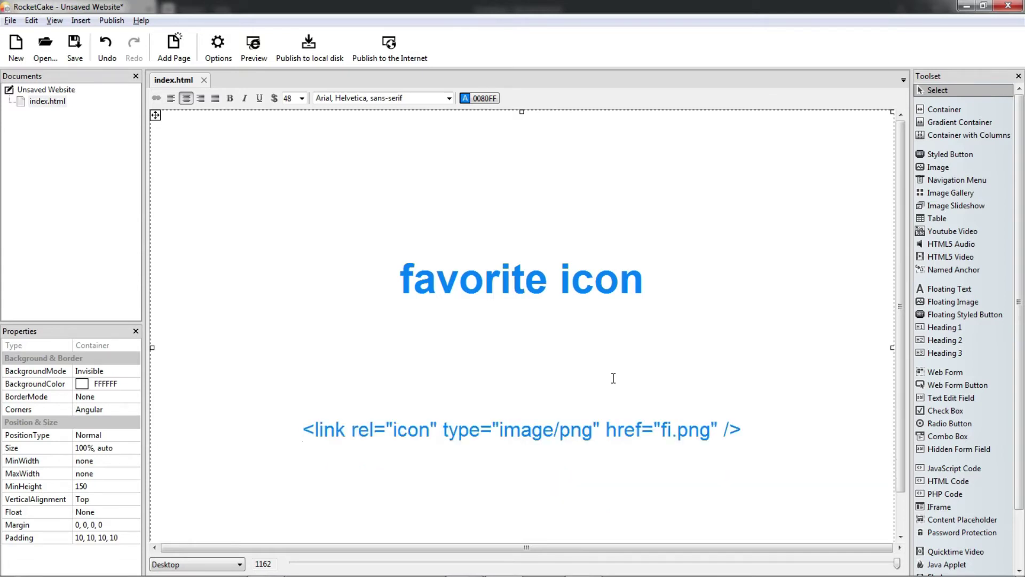
pyautogui.hotkey('shift', 'End')
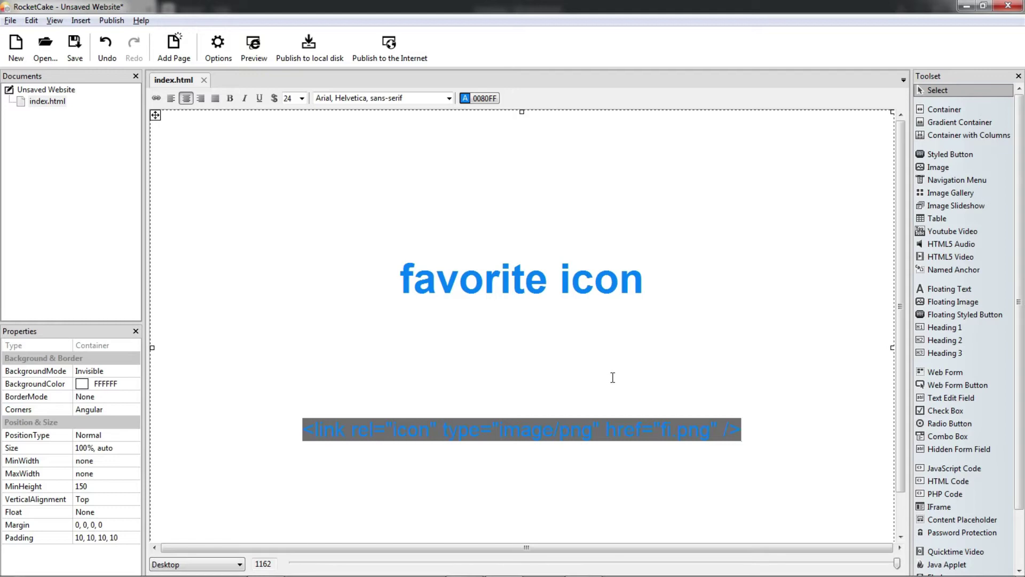
# Step: Add <link rel="icon" type="image/png" href="fi.png" /> to index.html's header code
pyautogui.click(36, 103)
pyautogui.rightClick(36, 104)
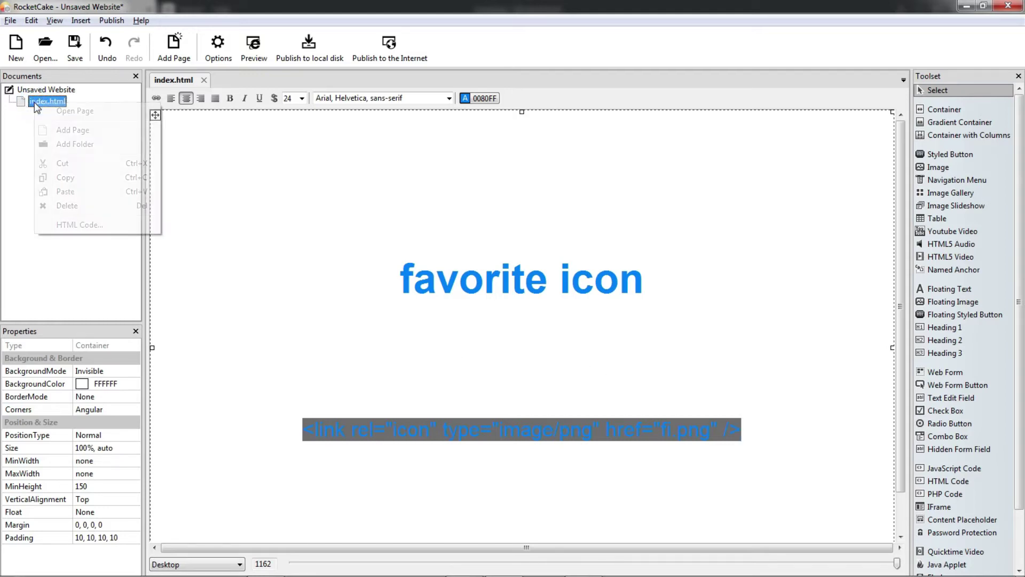
pyautogui.click(105, 226)
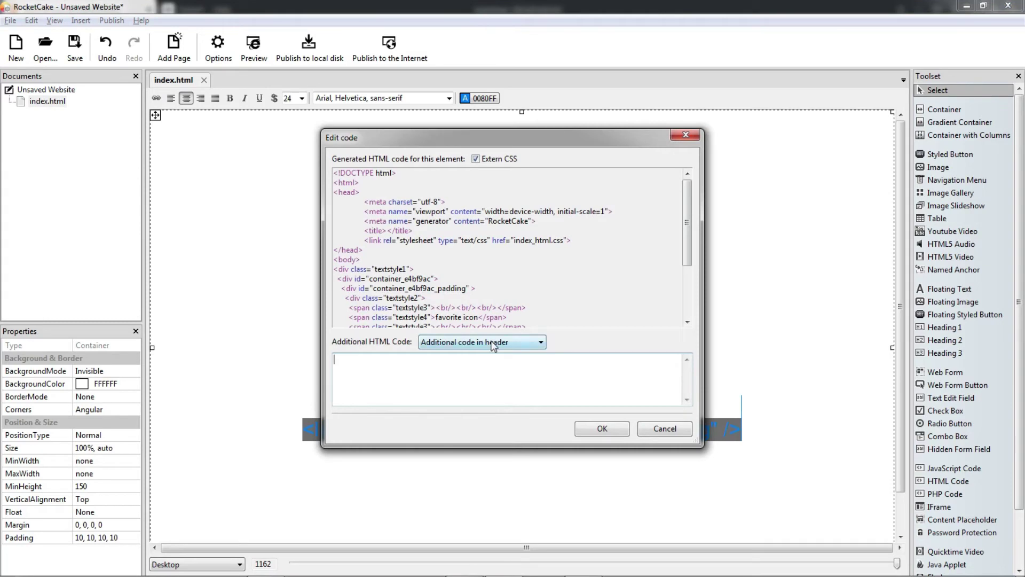
pyautogui.write('<link rel="icon" type="image/png" href="fi.png" />')
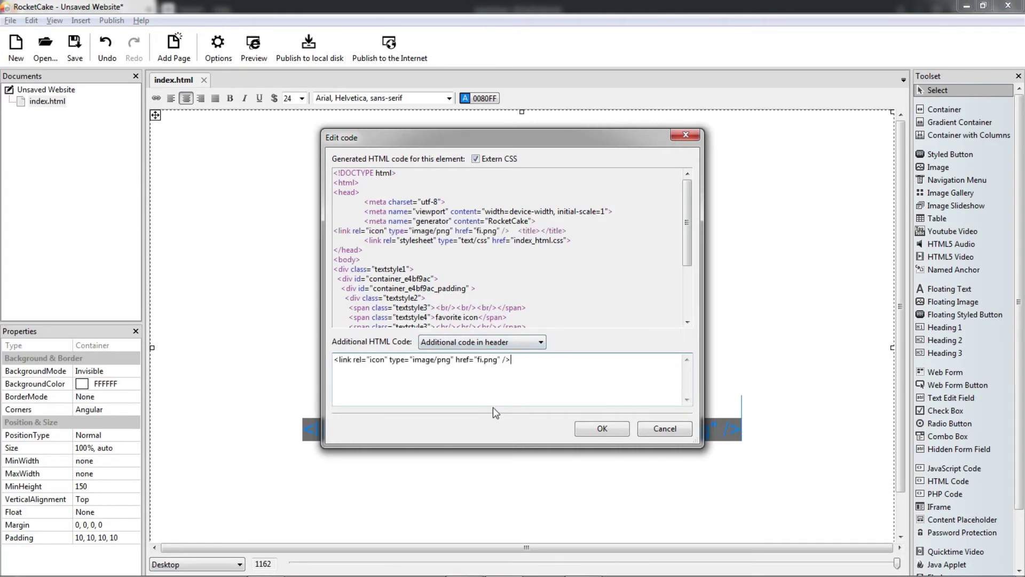
pyautogui.press('Return')
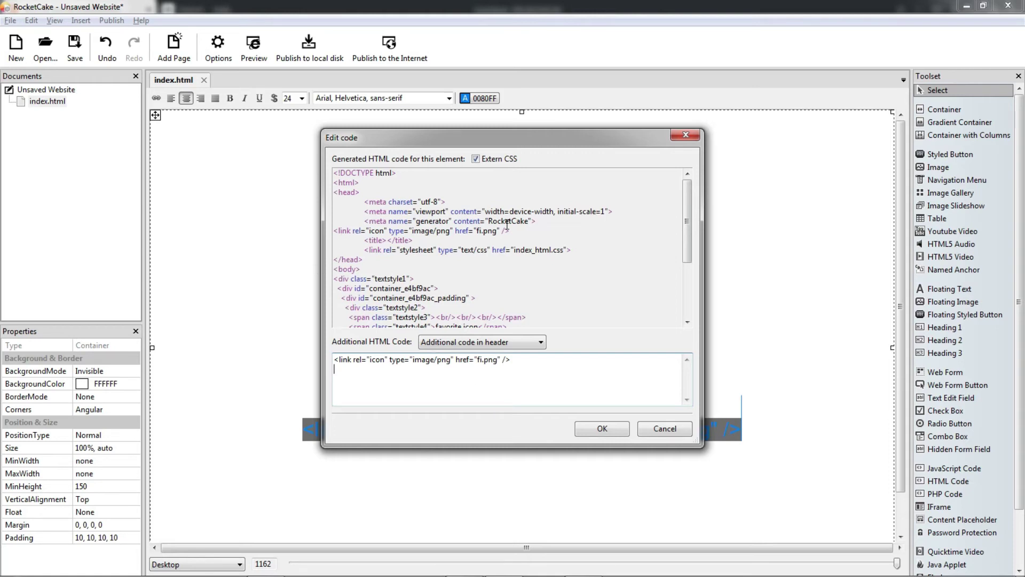
pyautogui.click(610, 431)
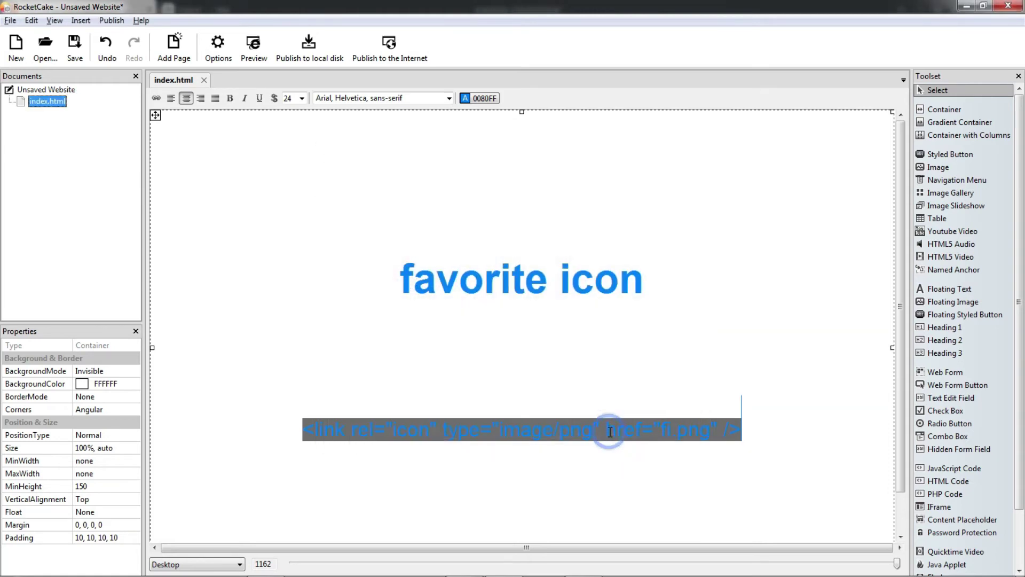
pyautogui.click(614, 373)
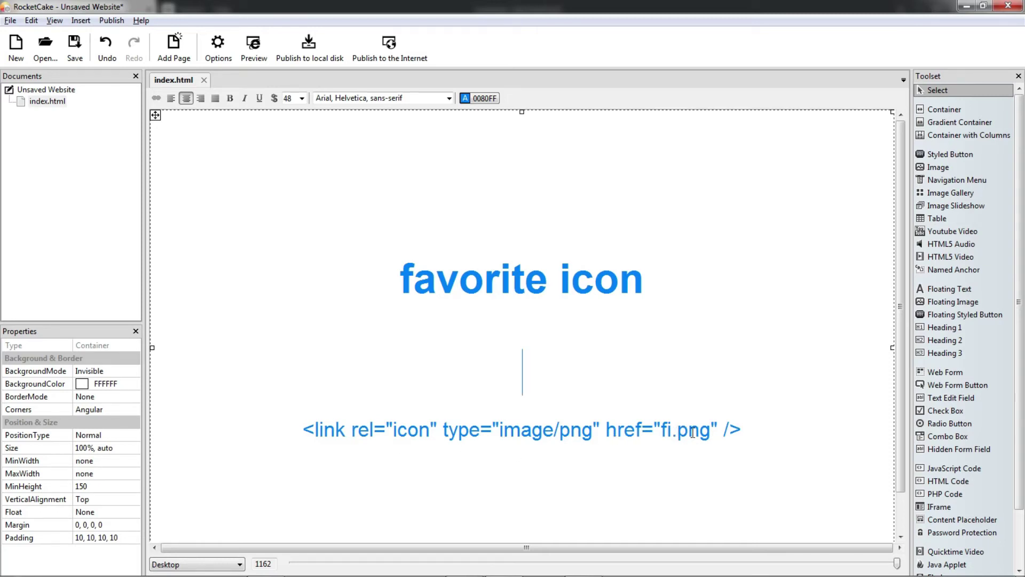
# Step: Preview the updated page, then publish the site to the suggested www folder
pyautogui.click(251, 49)
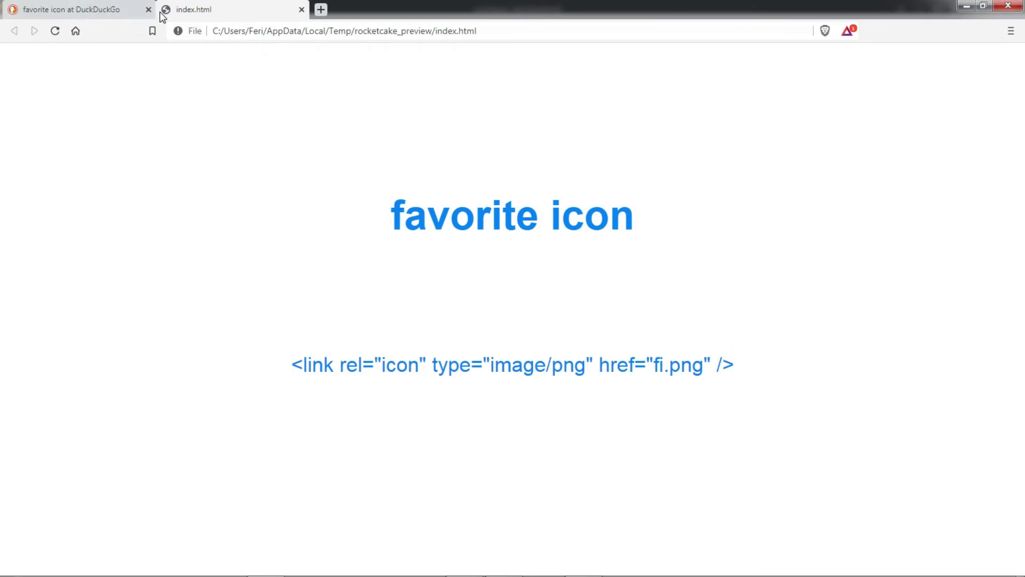
pyautogui.hotkey('alt', 'Tab')
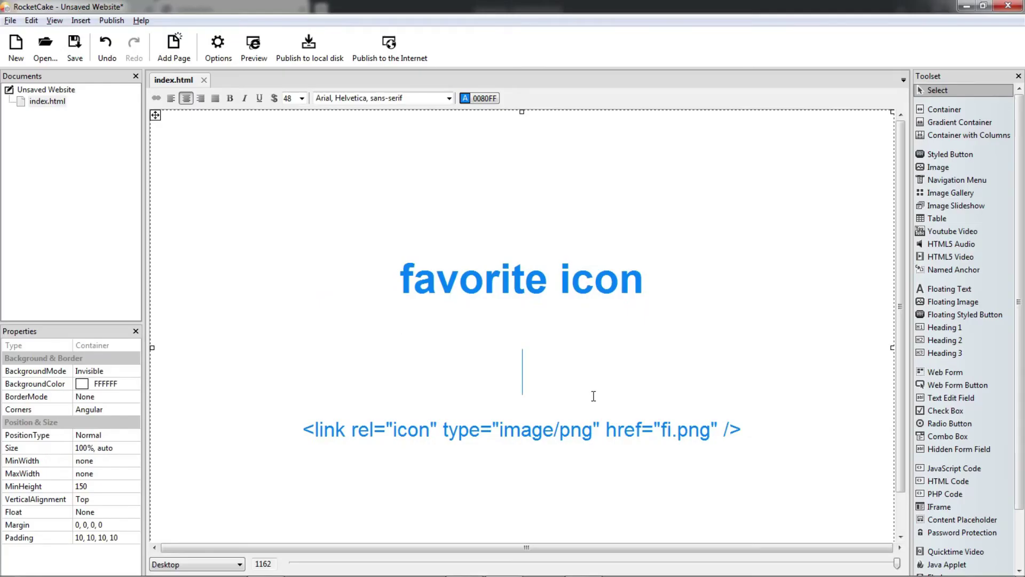
pyautogui.click(310, 48)
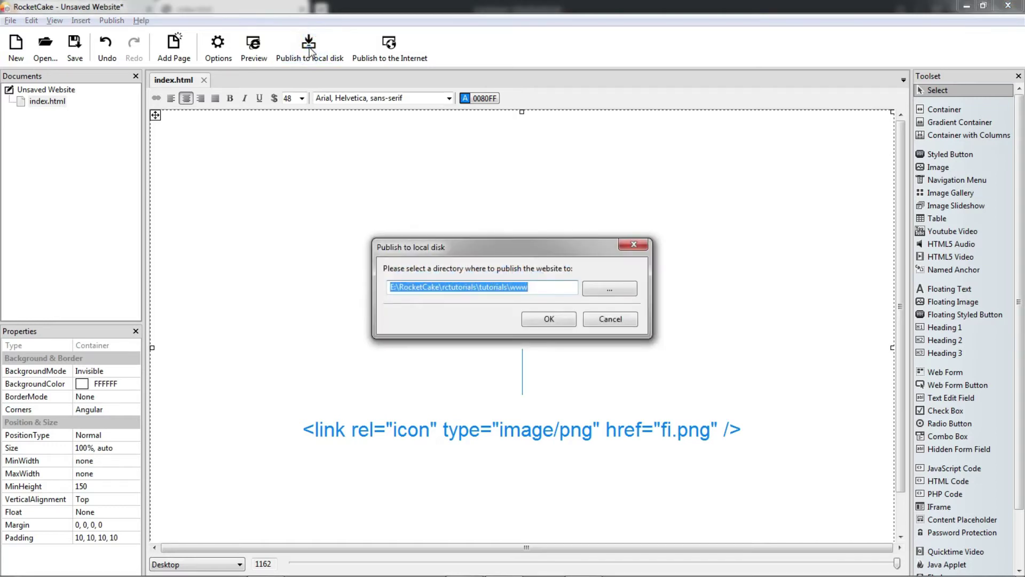
pyautogui.click(557, 318)
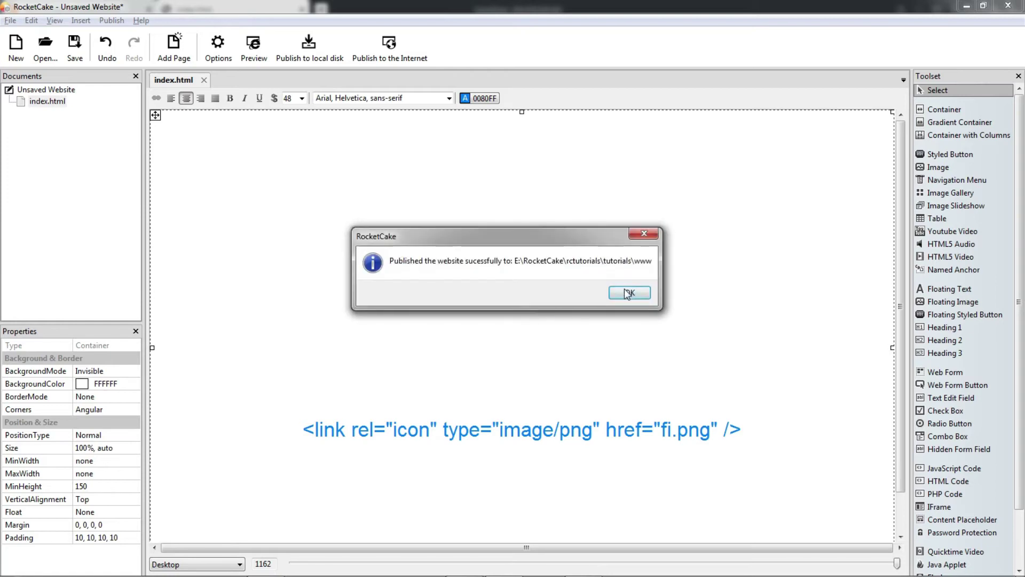
pyautogui.click(628, 293)
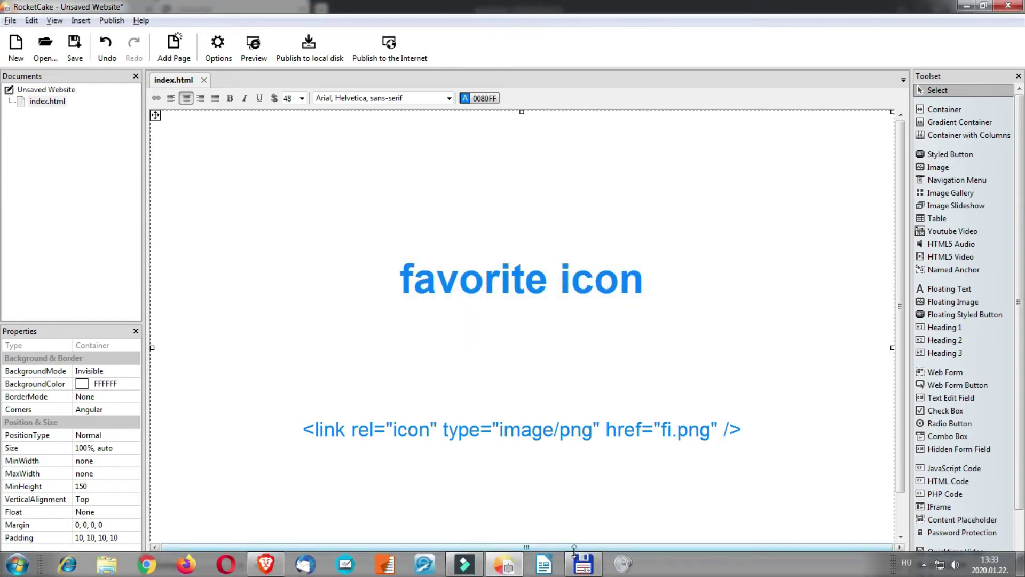
# Step: Open the published index.html from the www folder via Total Commander
pyautogui.click(582, 562)
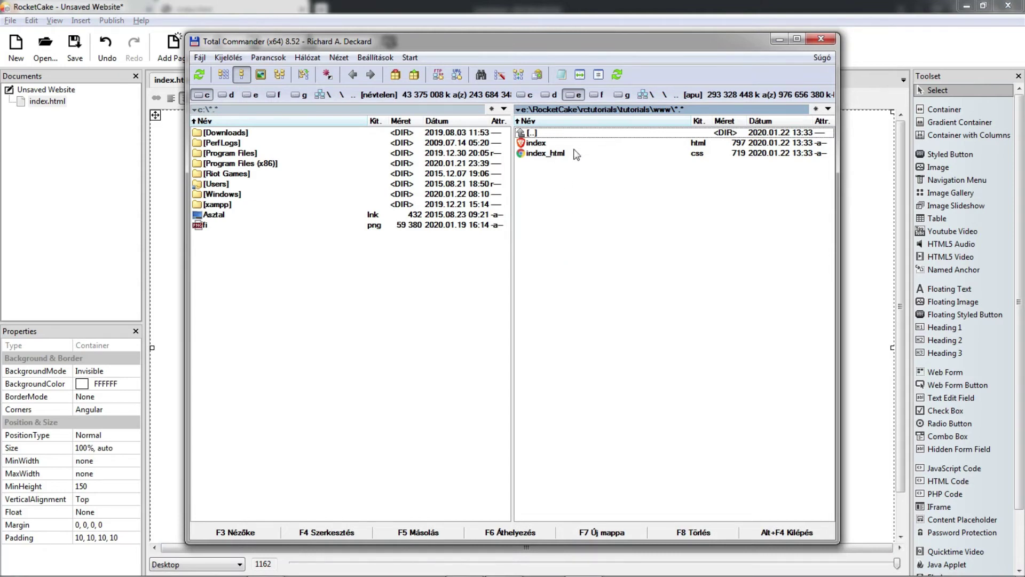
pyautogui.doubleClick(563, 143)
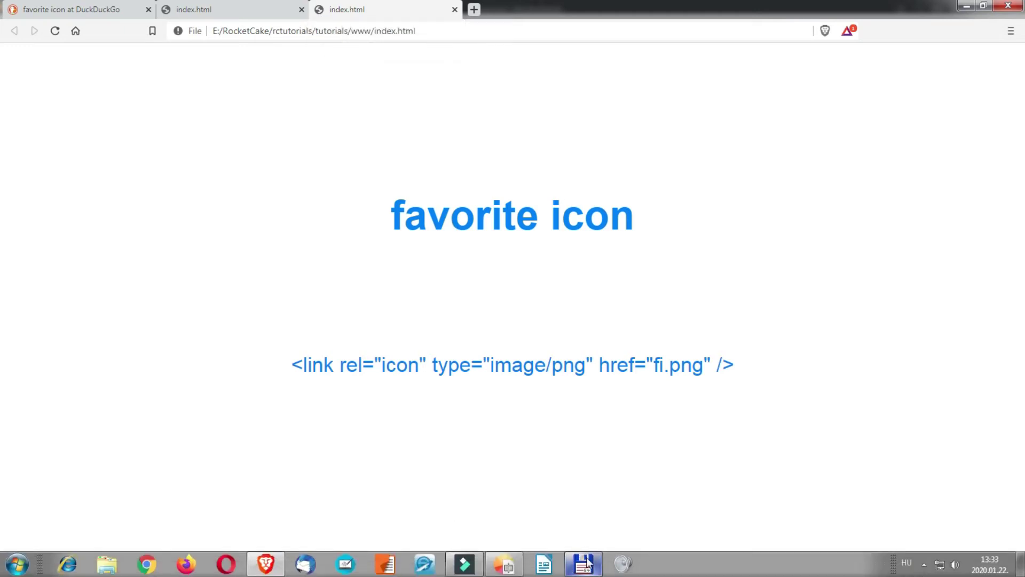
pyautogui.click(583, 562)
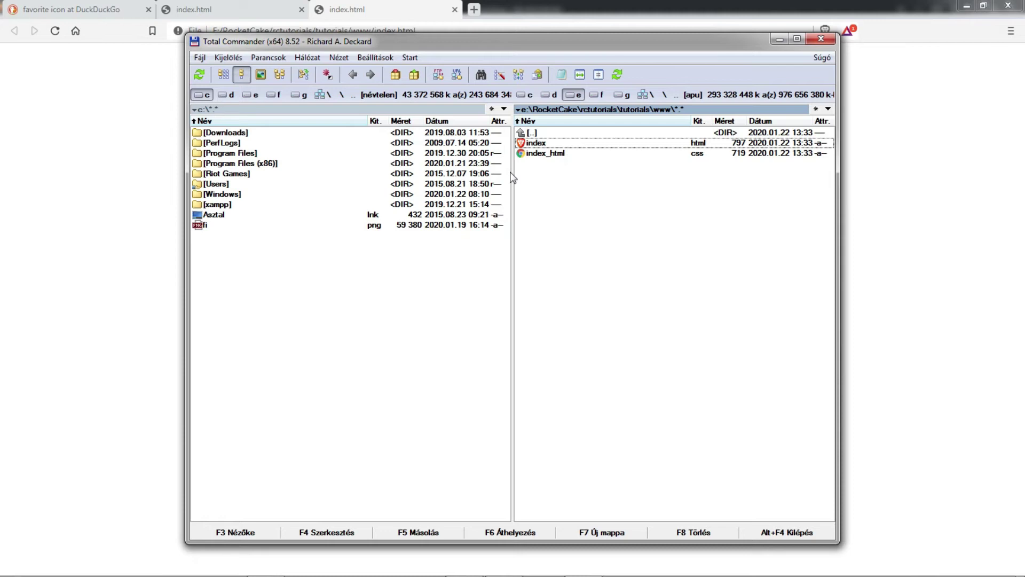
# Step: Move fi.png from C:\ into the www folder and view it to confirm the green Fi image
pyautogui.click(212, 226)
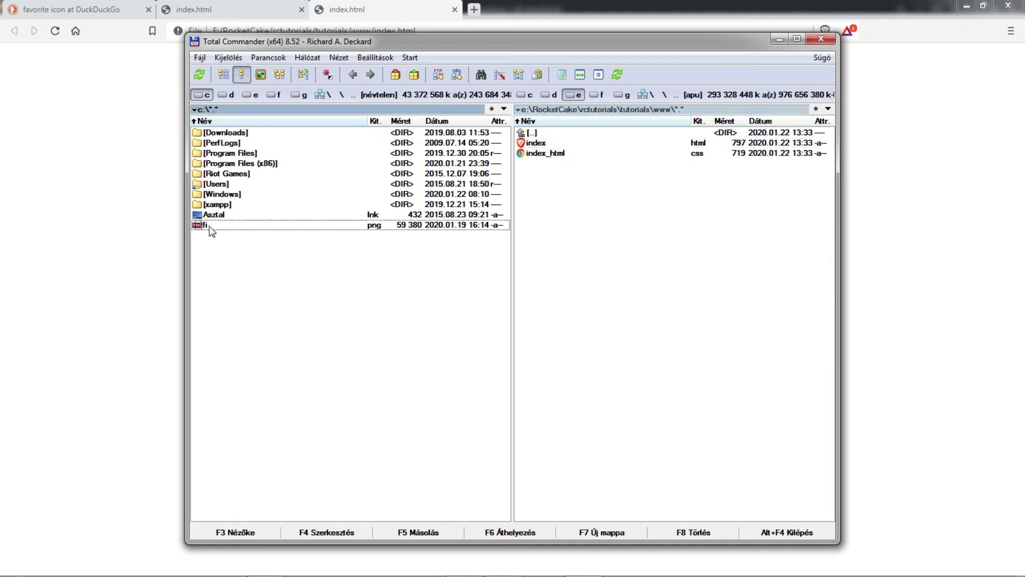
pyautogui.click(487, 533)
pyautogui.click(401, 331)
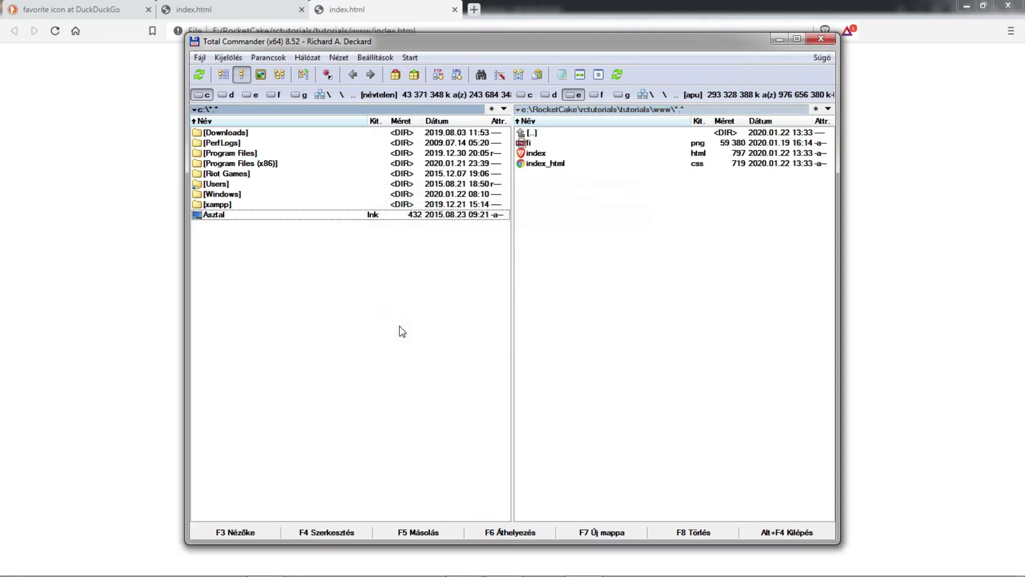
pyautogui.doubleClick(535, 145)
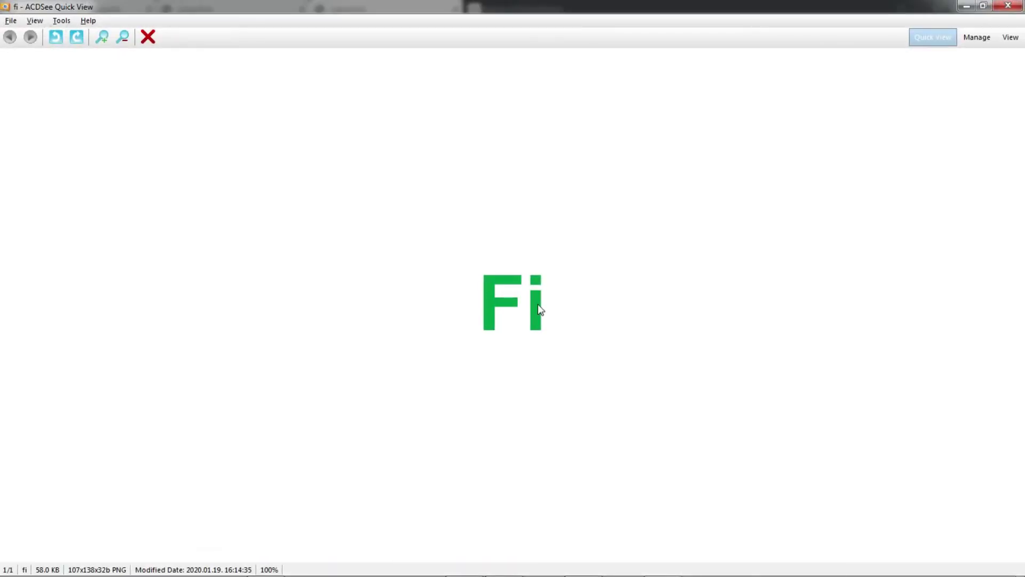
pyautogui.click(1008, 5)
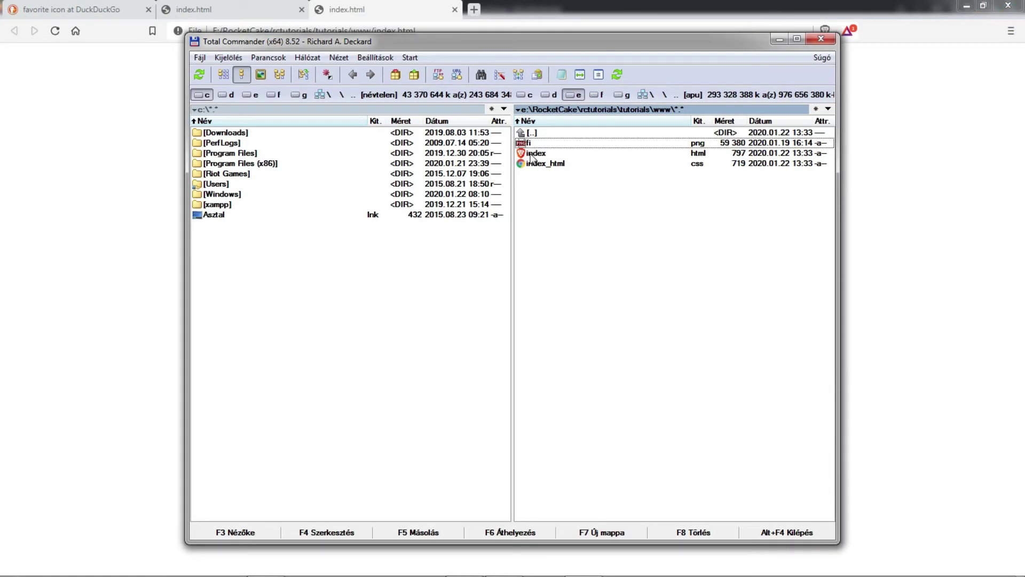
# Step: Open the published www/index.html in Brave and confirm the green Fi tab icon
pyautogui.doubleClick(534, 154)
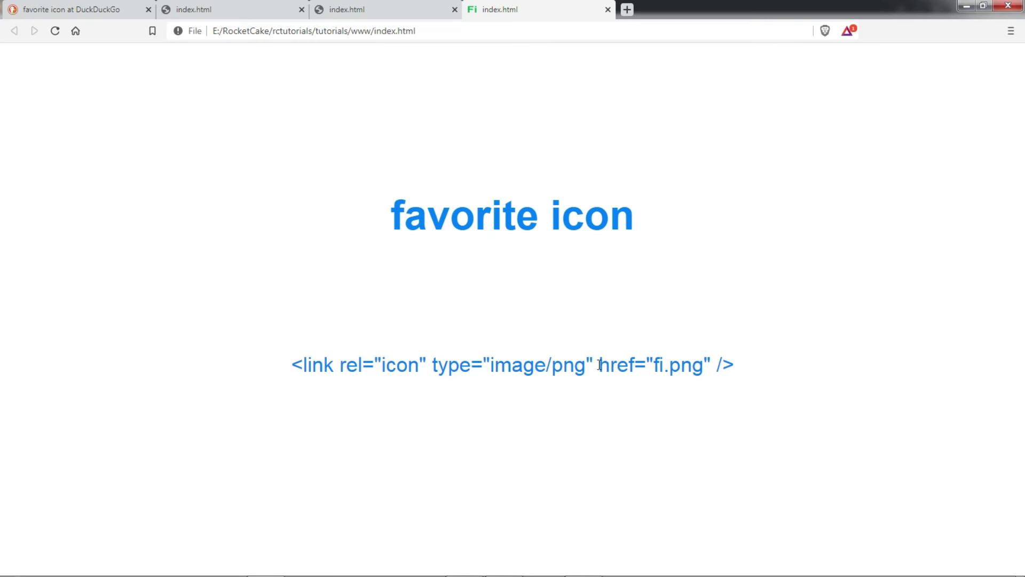
pyautogui.moveTo(654, 364); pyautogui.dragTo(701, 366)
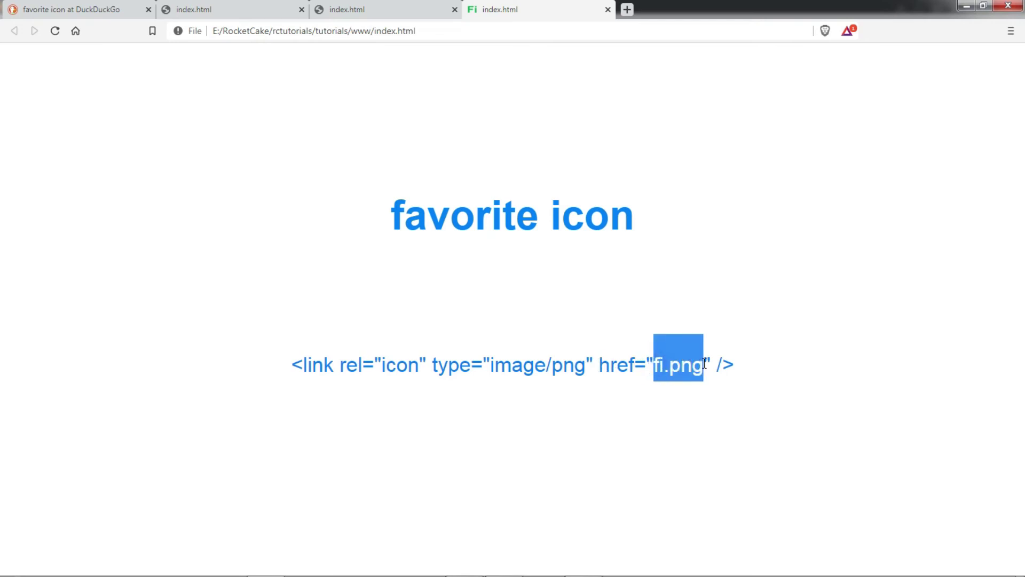
pyautogui.click(769, 361)
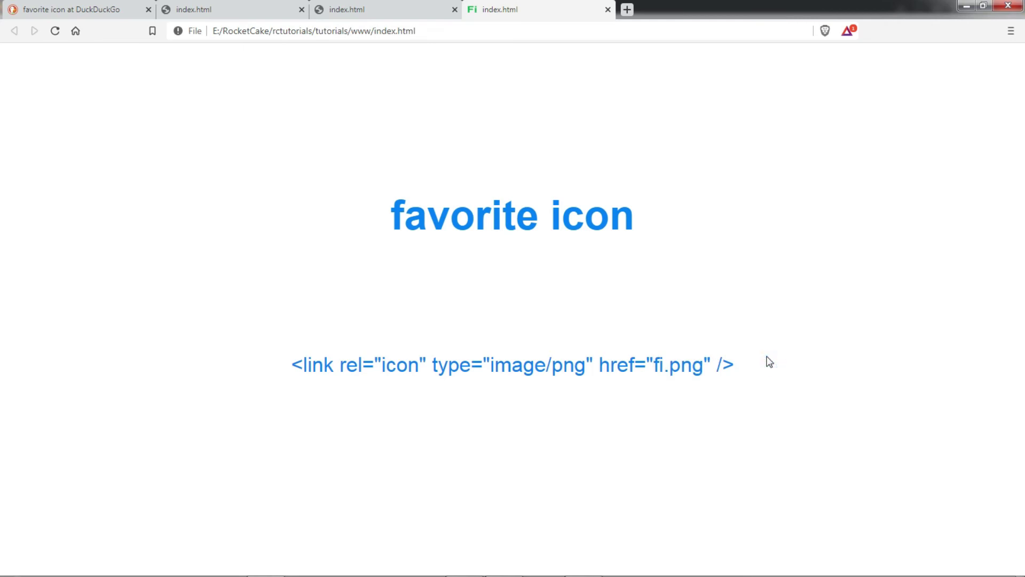